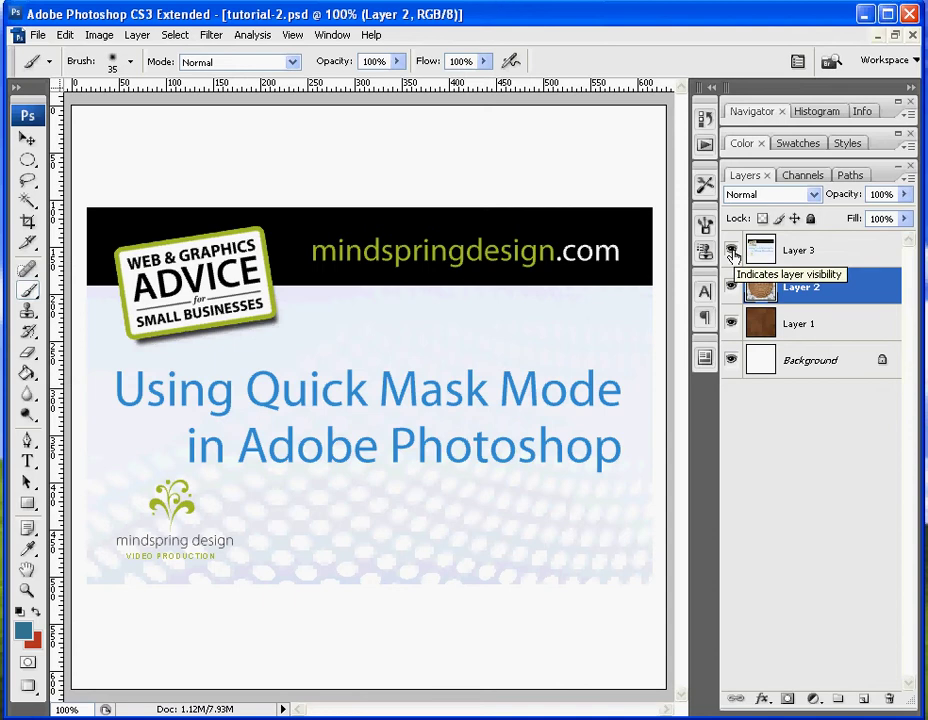
Hide Layer 3's title graphic and test a Magic Wand selection of the white lace, then deselect
left_click(731, 251)
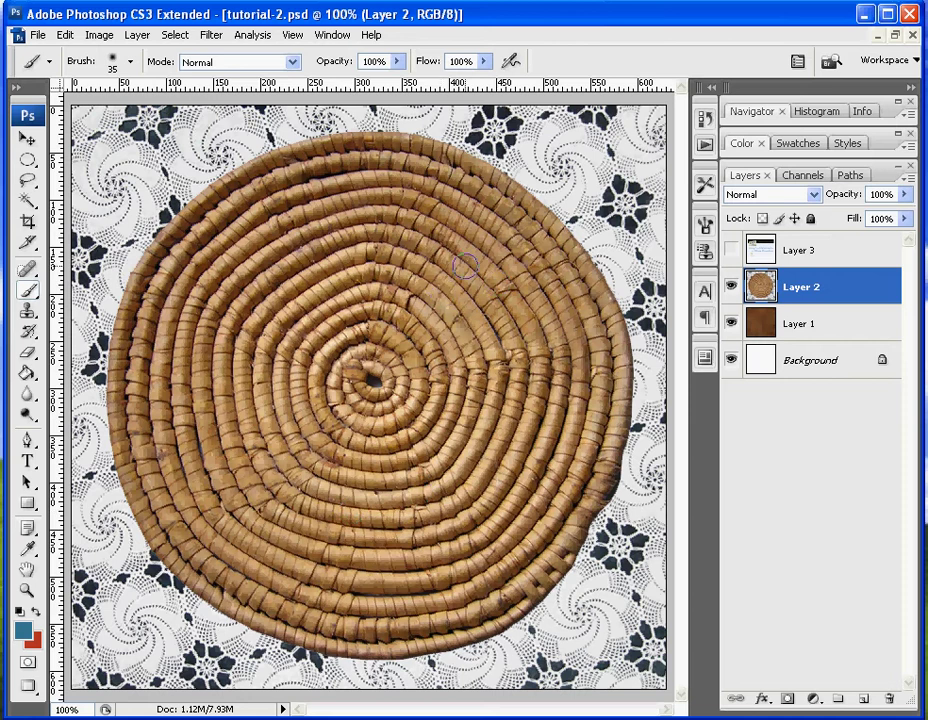
left_click(29, 202)
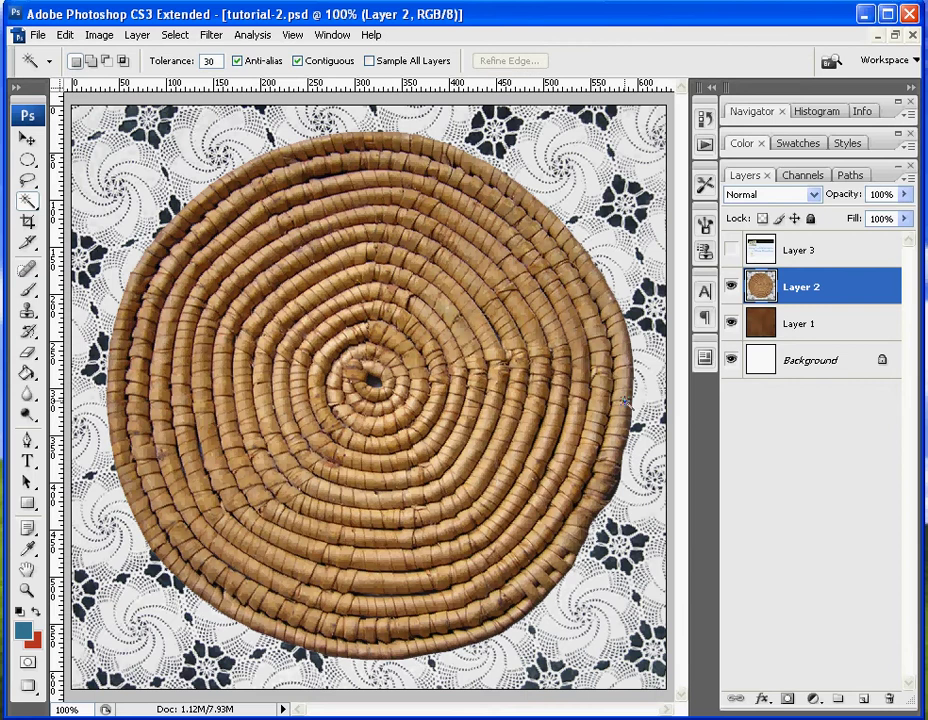
left_click(136, 122)
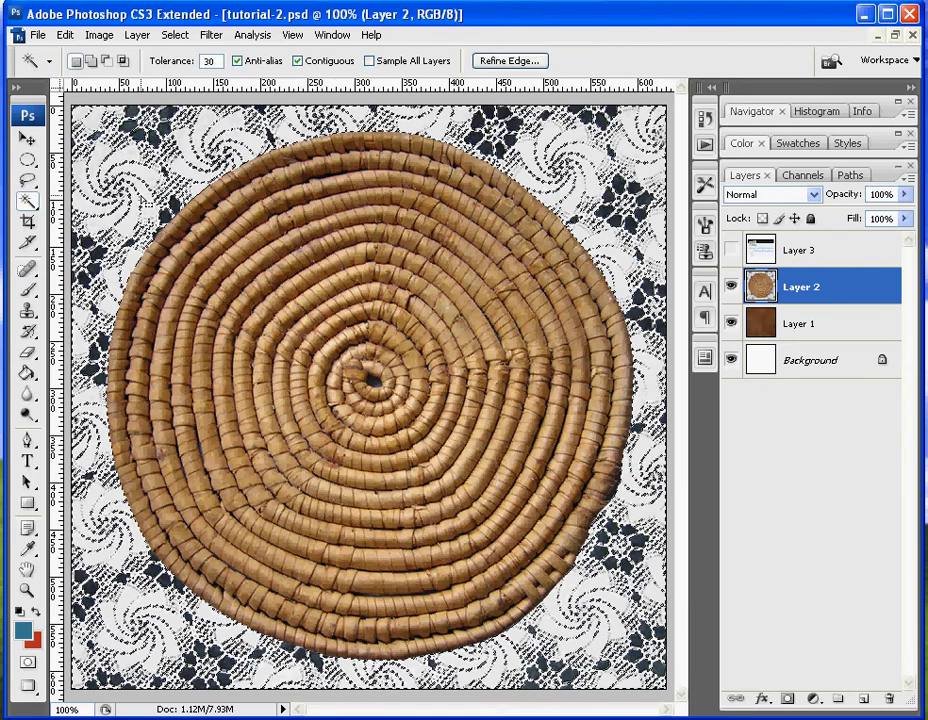
key("ctrl+d")
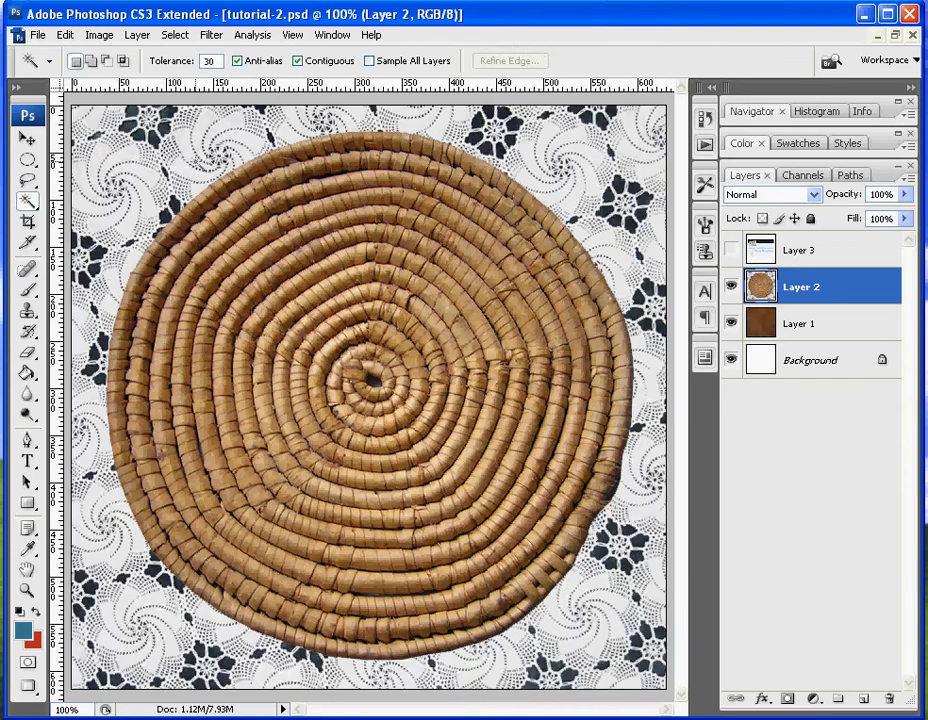
Try an elliptical selection around the mat and a freehand Lasso outline along its upper-right edge
left_click(178, 120)
key("m")
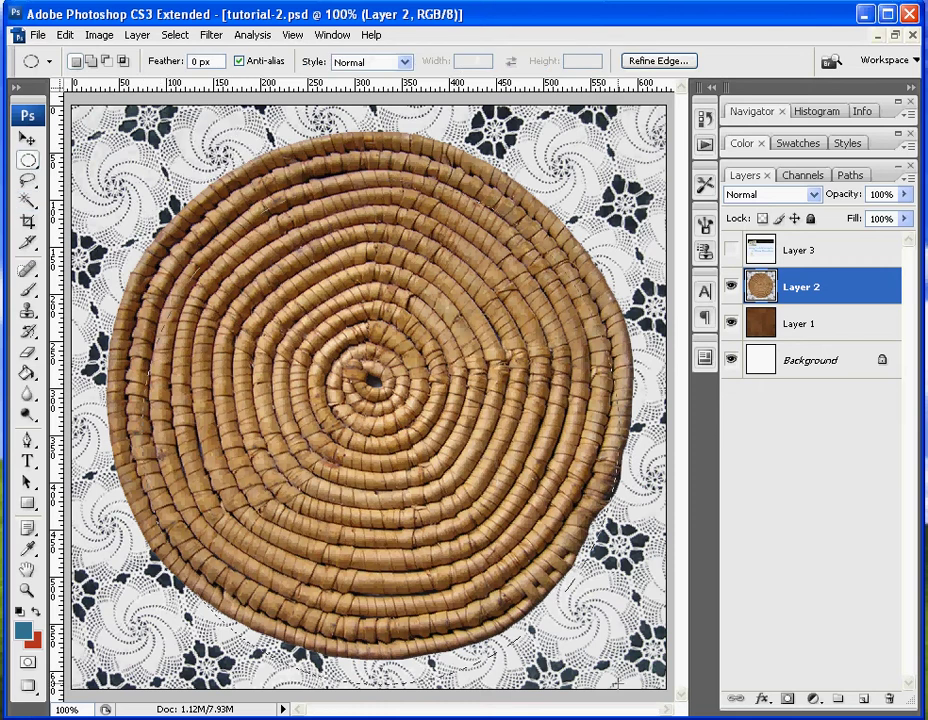
mouse_move(153, 175)
left_mouse_down()
mouse_move(620, 650)
mouse_move(590, 585)
left_mouse_up()
key("l")
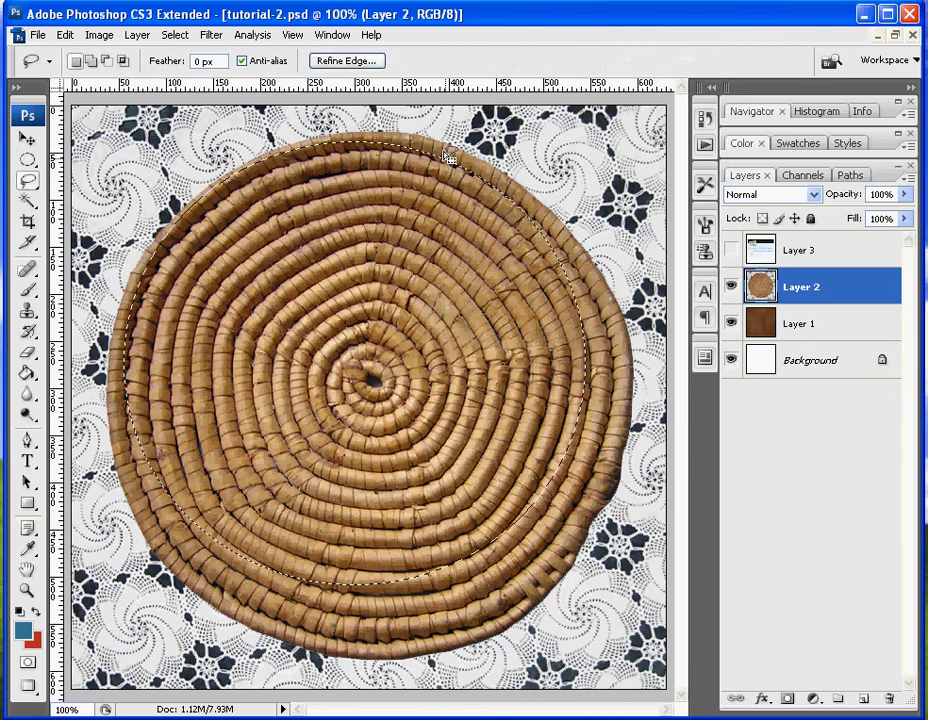
key("ctrl+d")
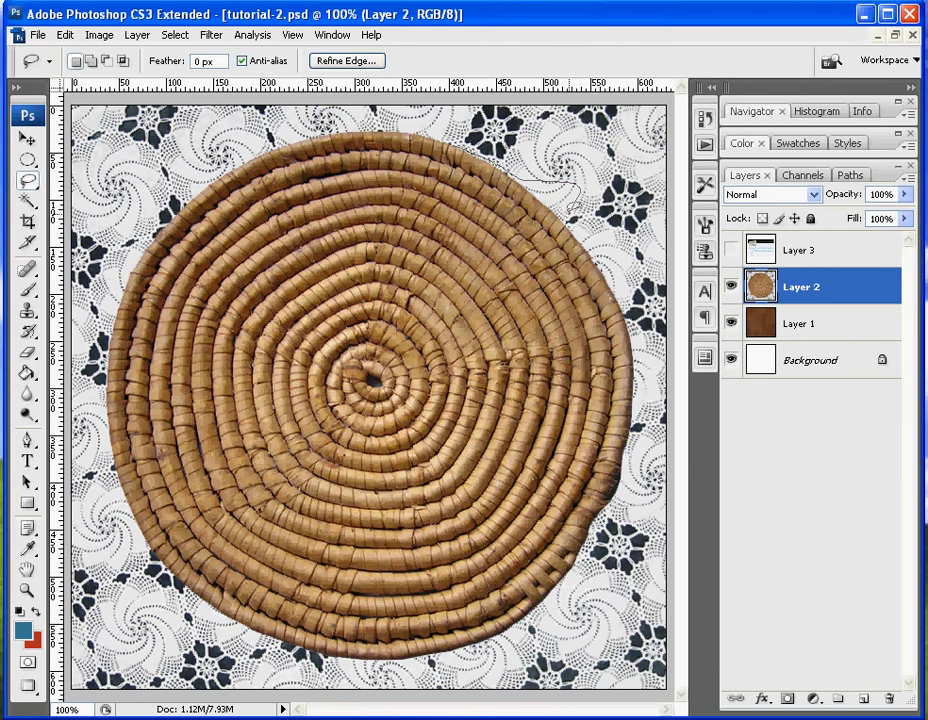
left_click_drag(568, 232, 540, 160)
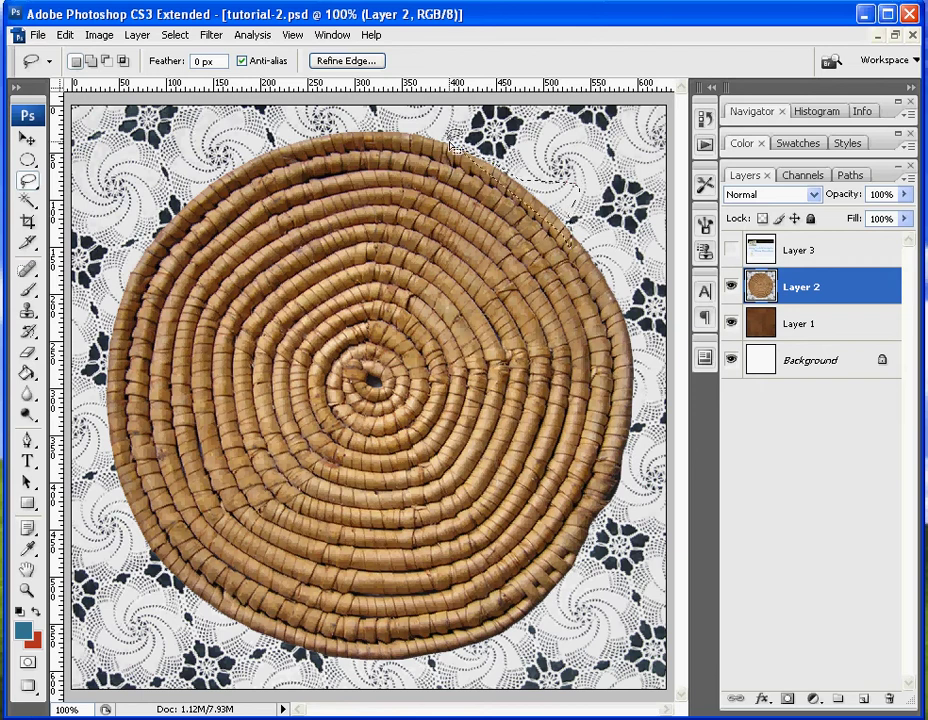
left_click(32, 160)
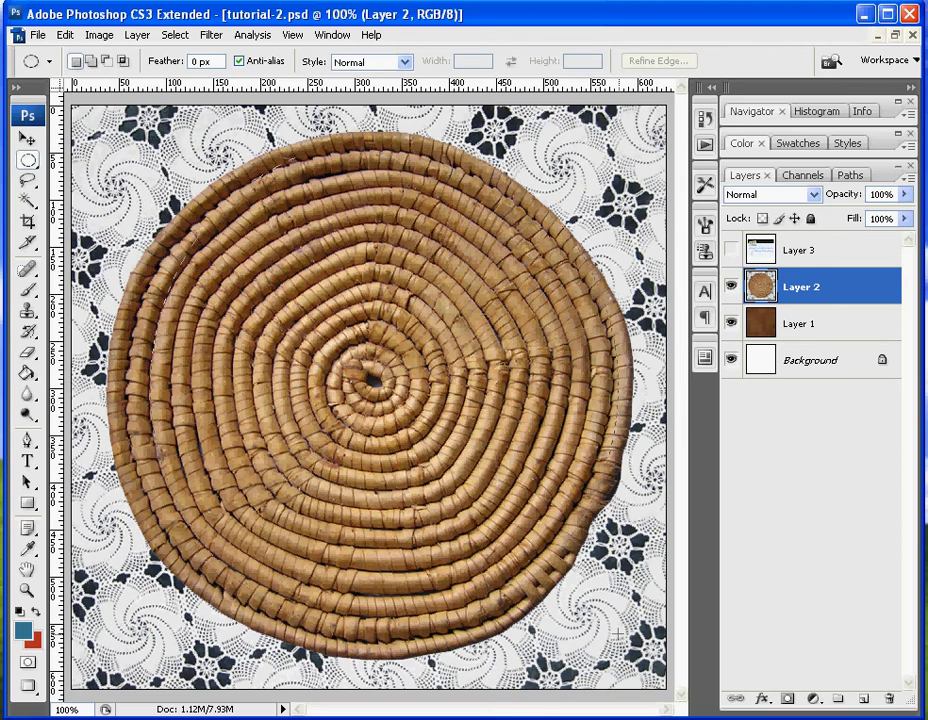
Draw an elliptical selection around the whole woven mat, deselect it, then reselect it
mouse_move(364, 398)
left_mouse_down()
mouse_move(648, 655)
mouse_move(618, 640)
left_mouse_up()
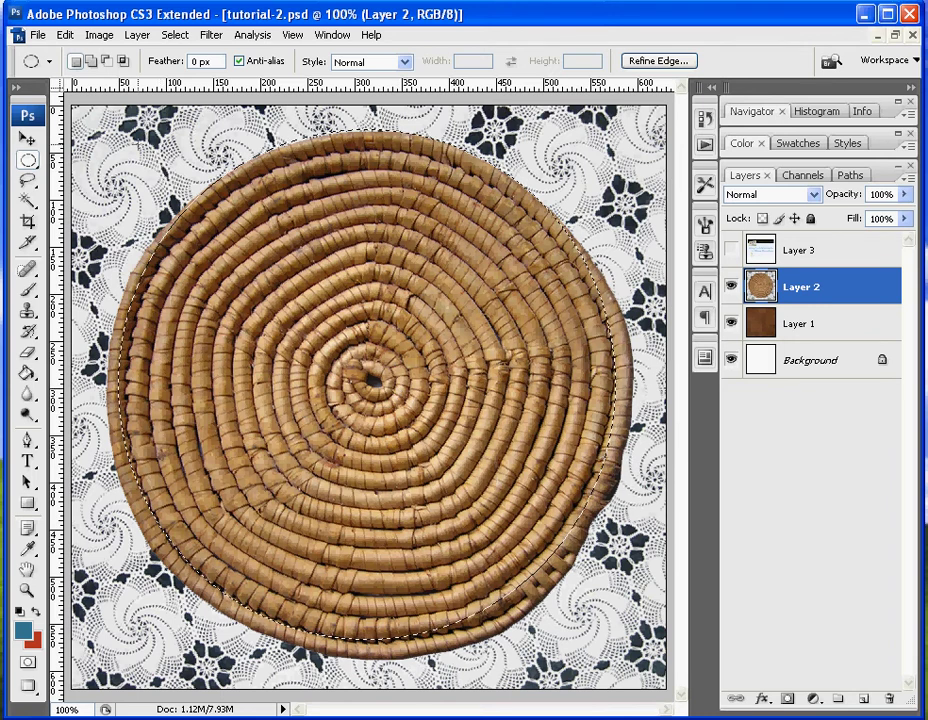
key("ctrl+d")
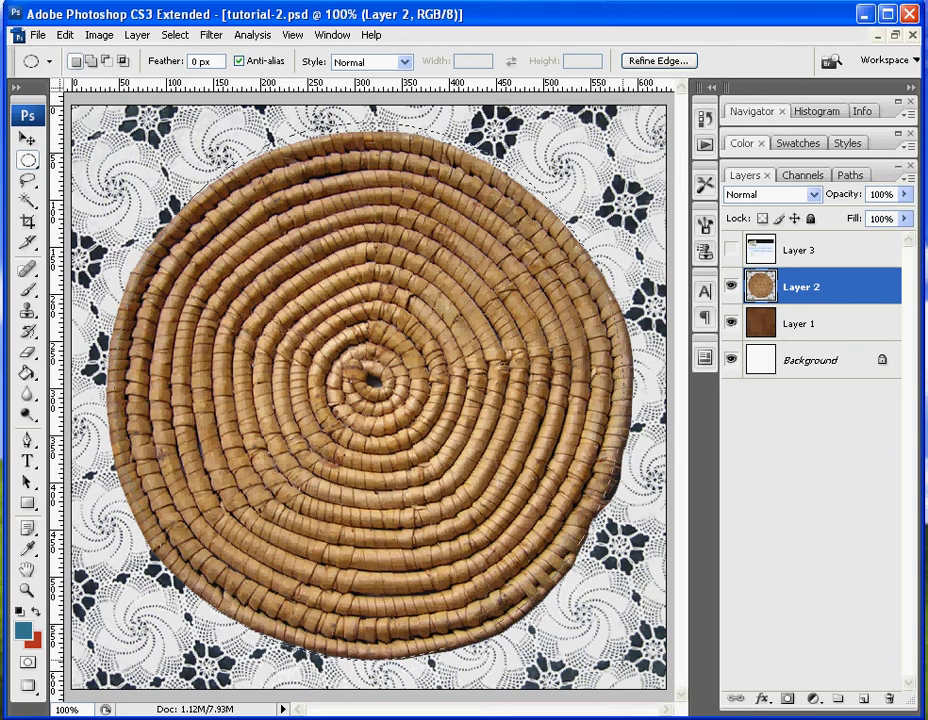
key("ctrl+shift+d")
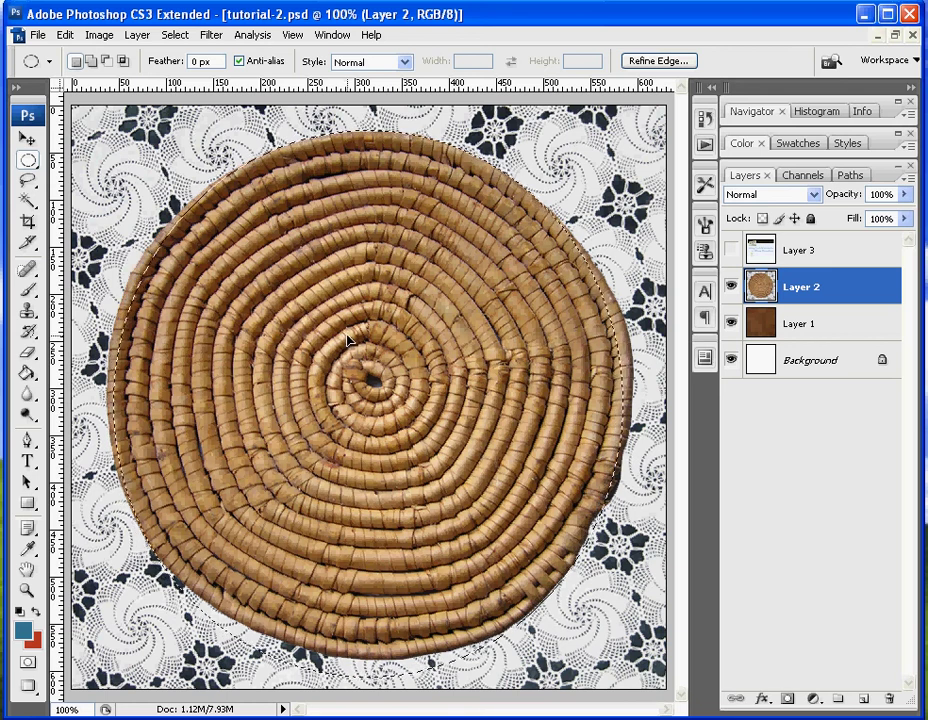
Switch to Quick Mask mode so the lace outside the ellipse is tinted red
left_click(29, 663)
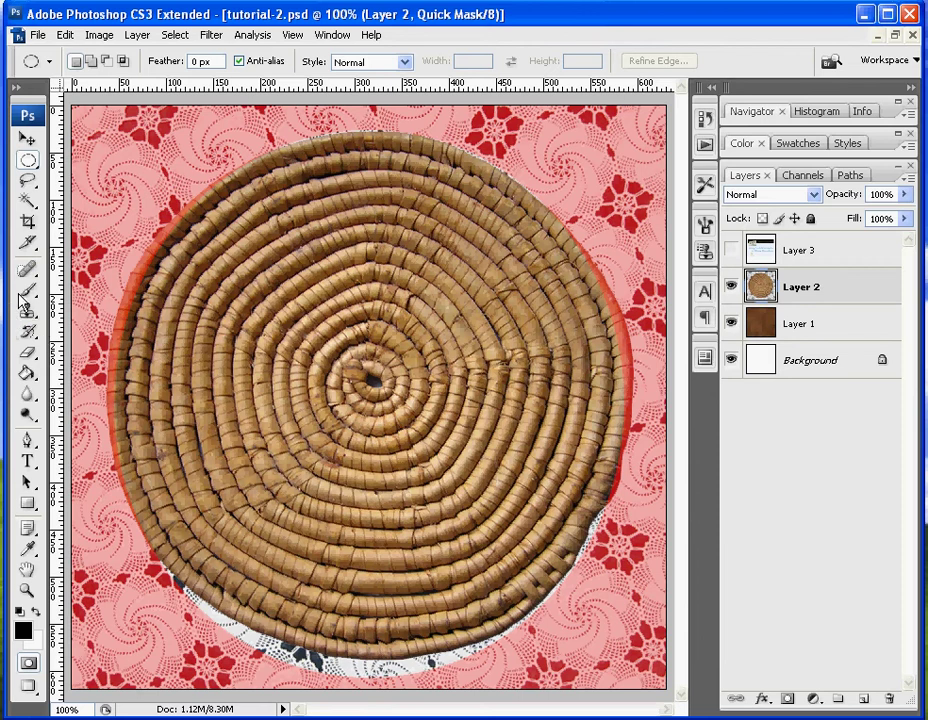
Choose the 19 px hard round brush and enlarge it to 30 px
key("b")
left_click(129, 63)
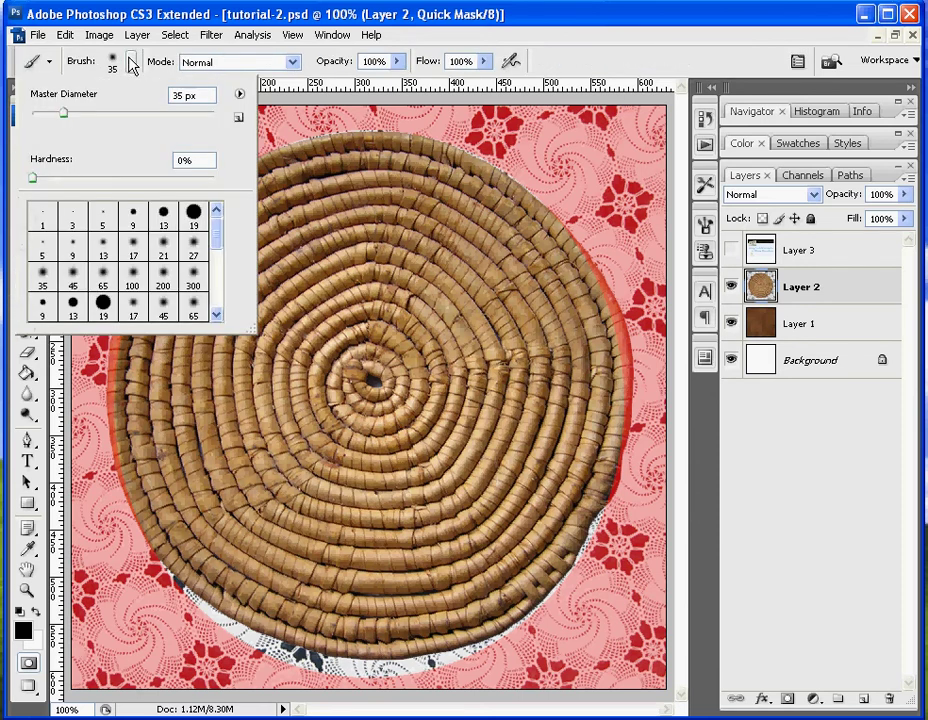
double_click(190, 213)
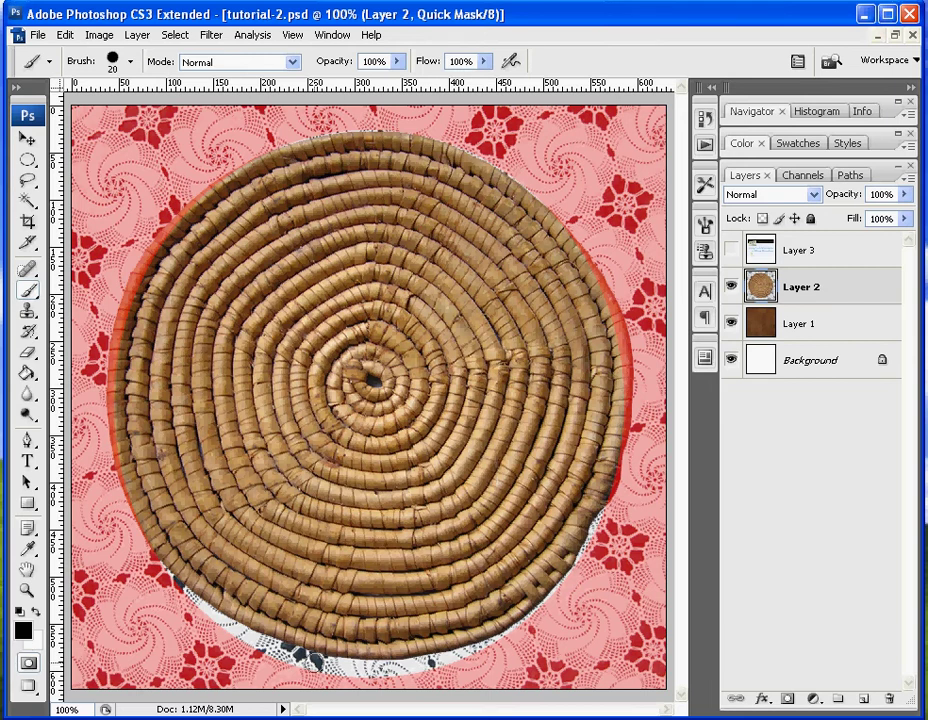
key("bracketright")
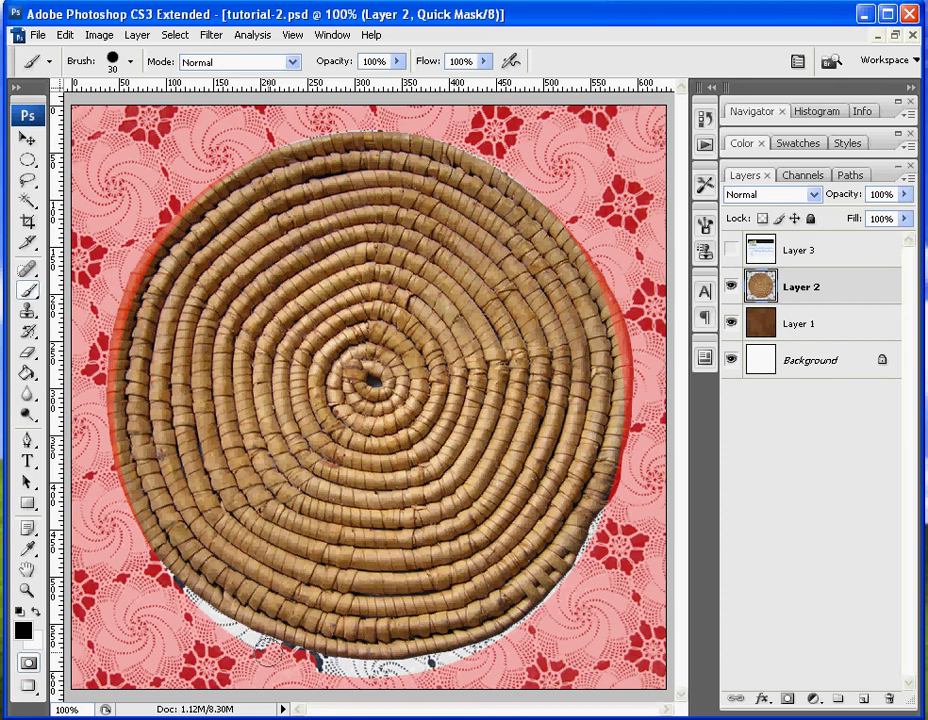
Paint the Quick Mask over the lace gaps at the mat's lower-left, lower and lower-right edges
left_click_drag(245, 630, 165, 595)
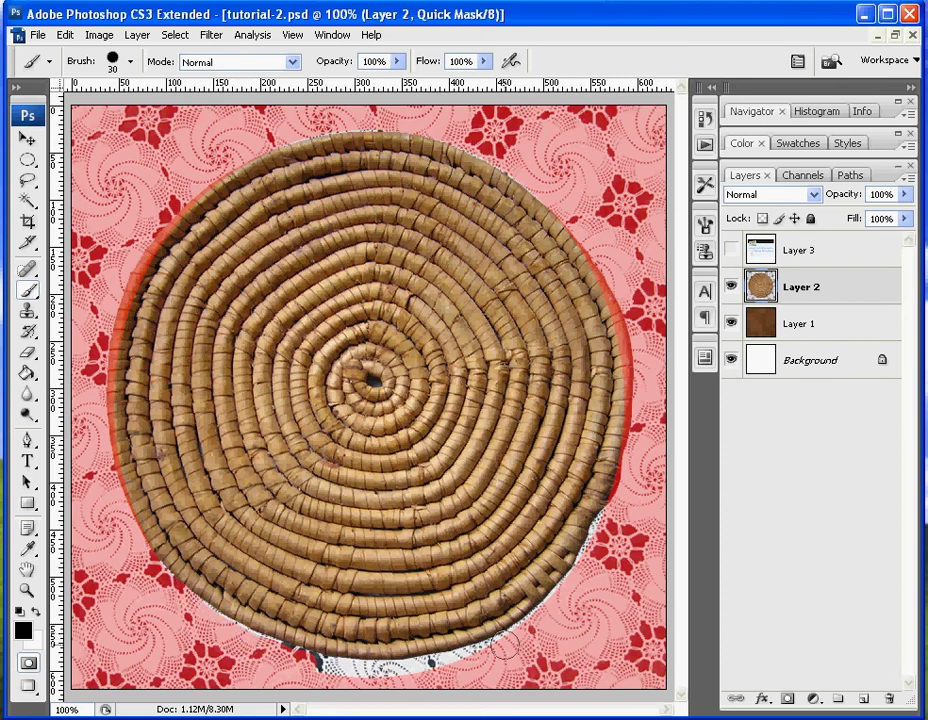
mouse_move(503, 647)
left_mouse_down()
mouse_move(390, 676)
mouse_move(265, 660)
left_mouse_up()
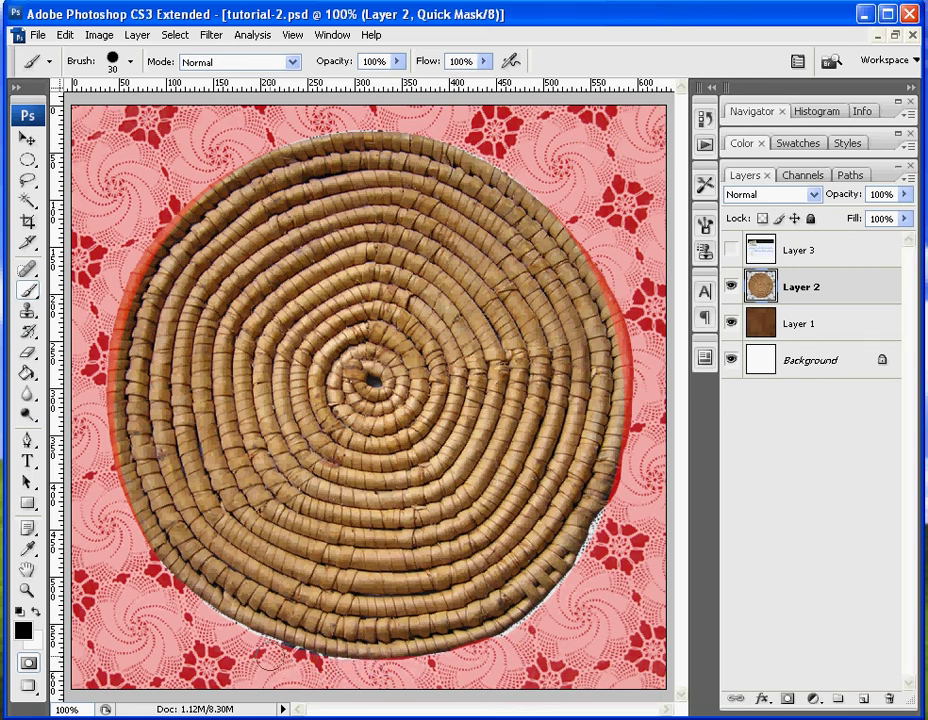
left_click(27, 664)
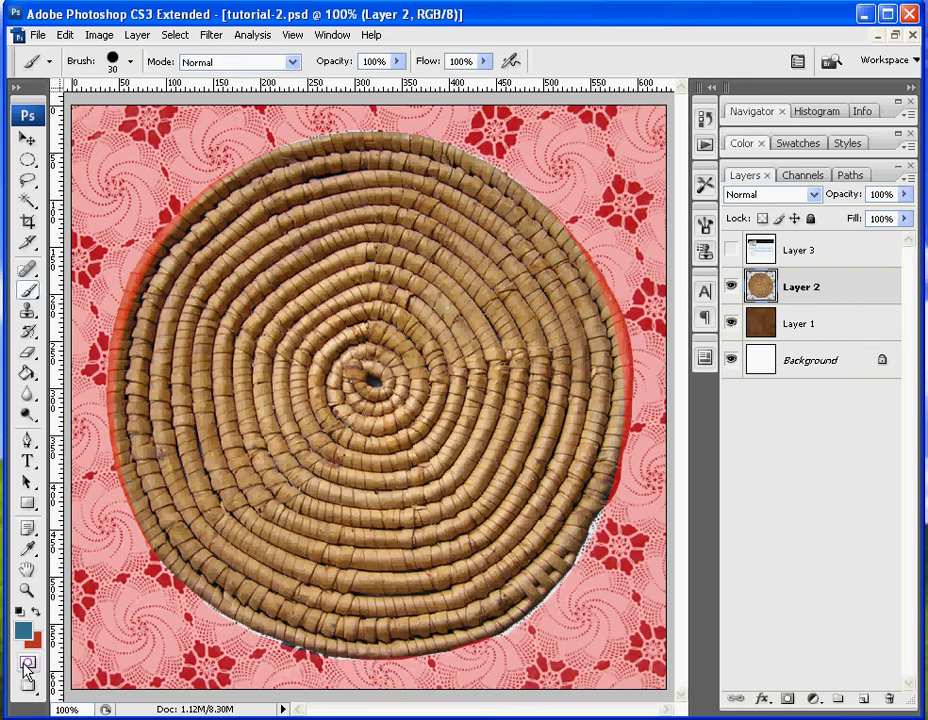
left_click(27, 664)
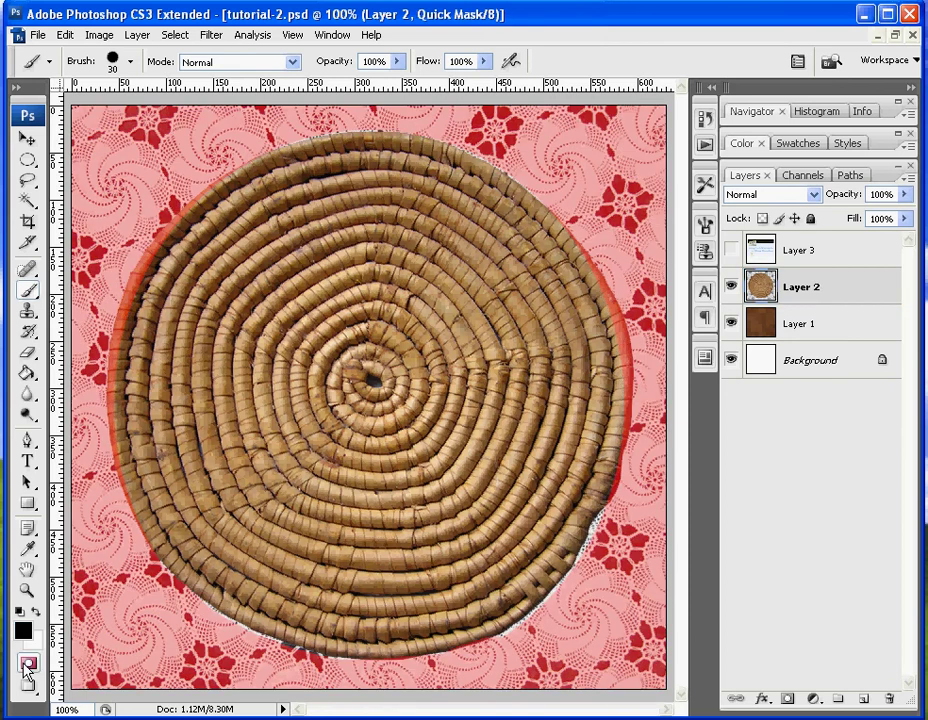
left_click(27, 664)
left_click(27, 664)
left_click_drag(606, 512, 537, 628)
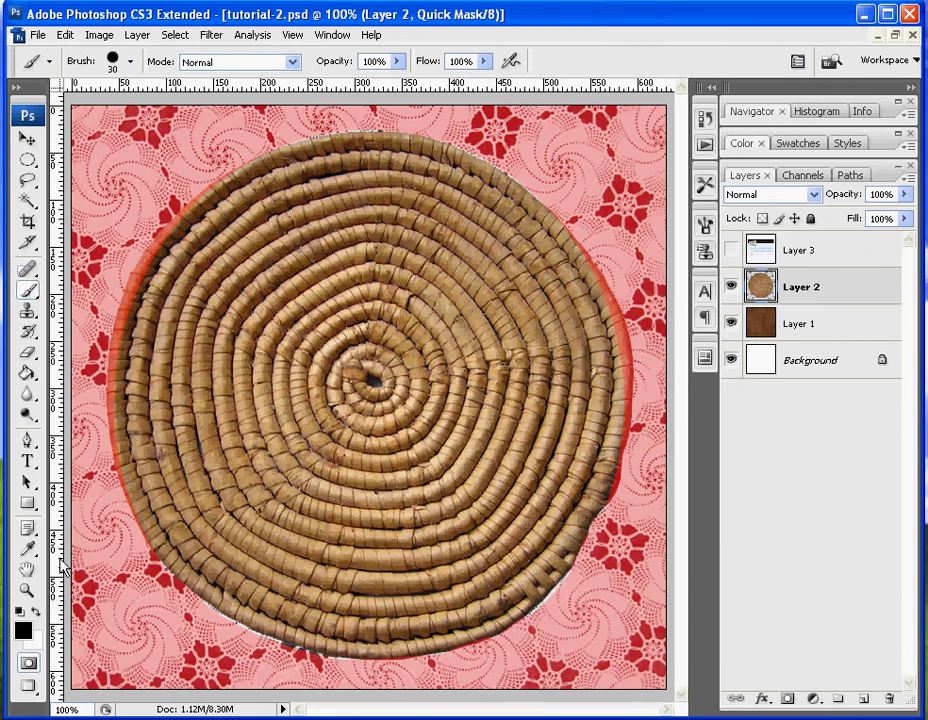
Swap the colour swatches so white is the foreground and black the background
left_click(34, 613)
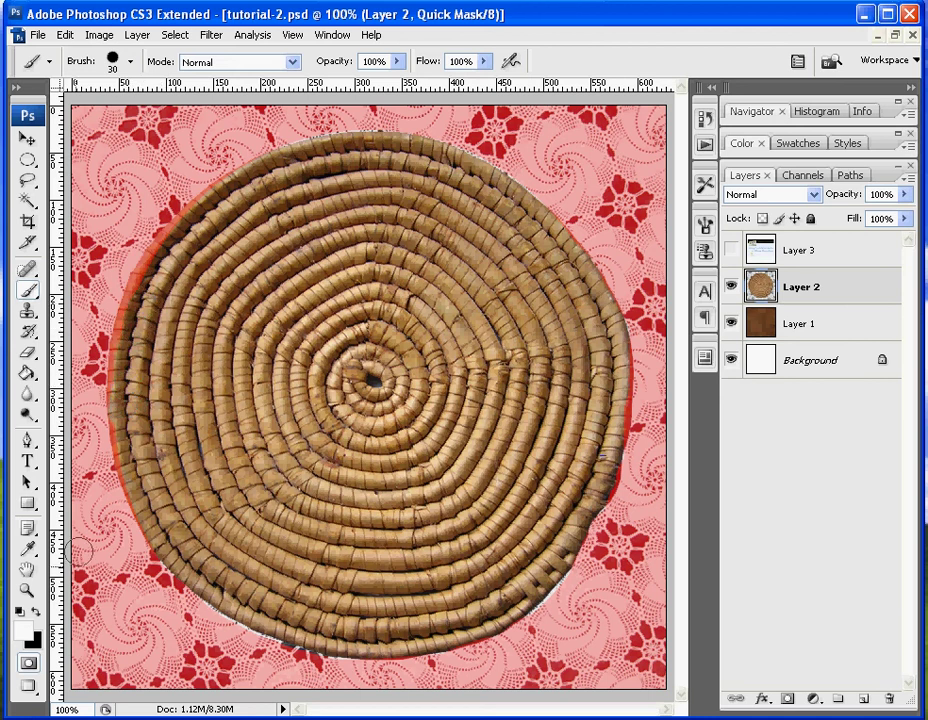
Exit Quick Mask and add a layer mask to Layer 2 from the mat selection
left_click(25, 665)
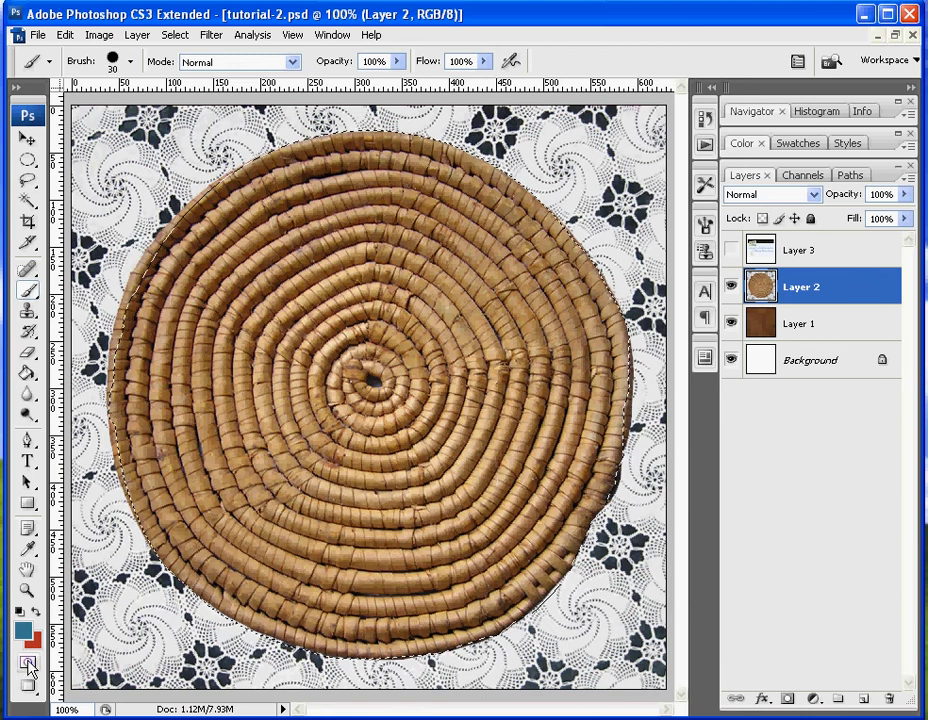
left_click(787, 700)
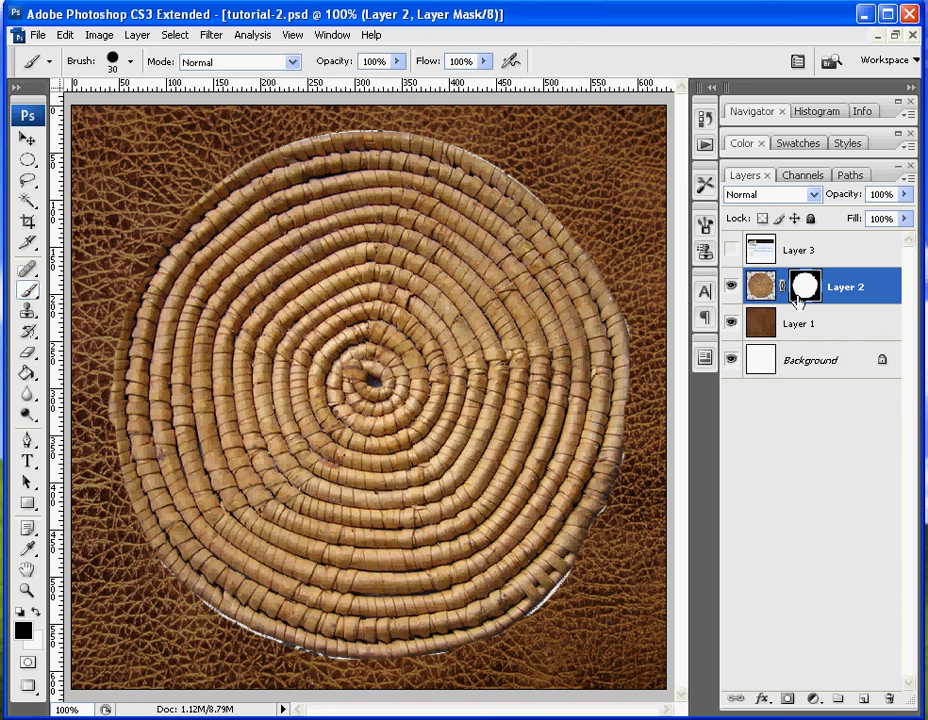
Target Layer 2's mask, make white the foreground, and paint the mat's left edge back in
left_click(842, 330)
left_click(855, 291)
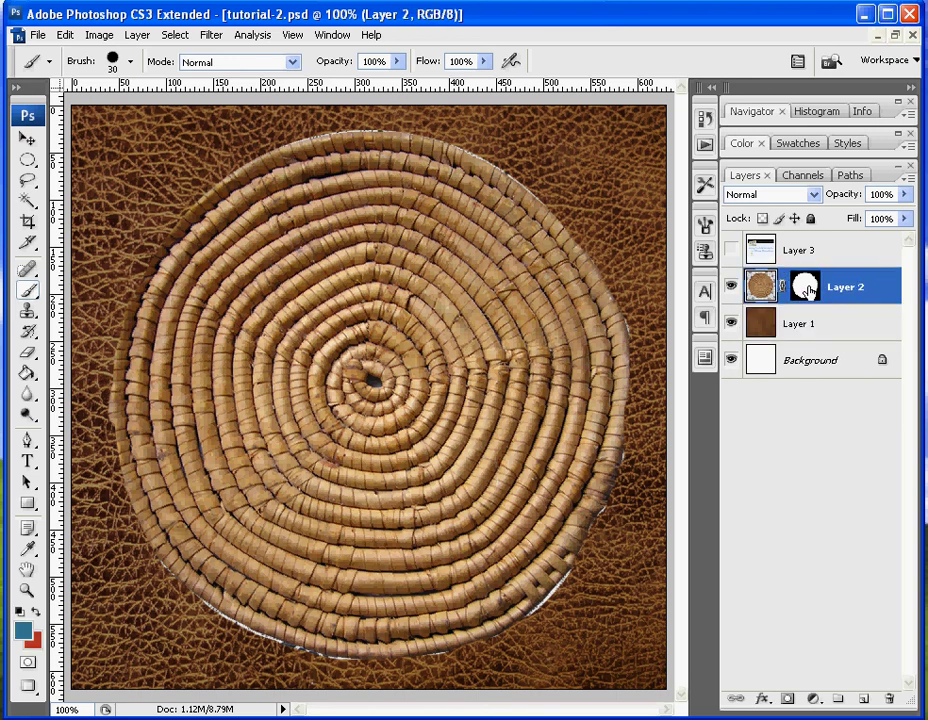
left_click(806, 288)
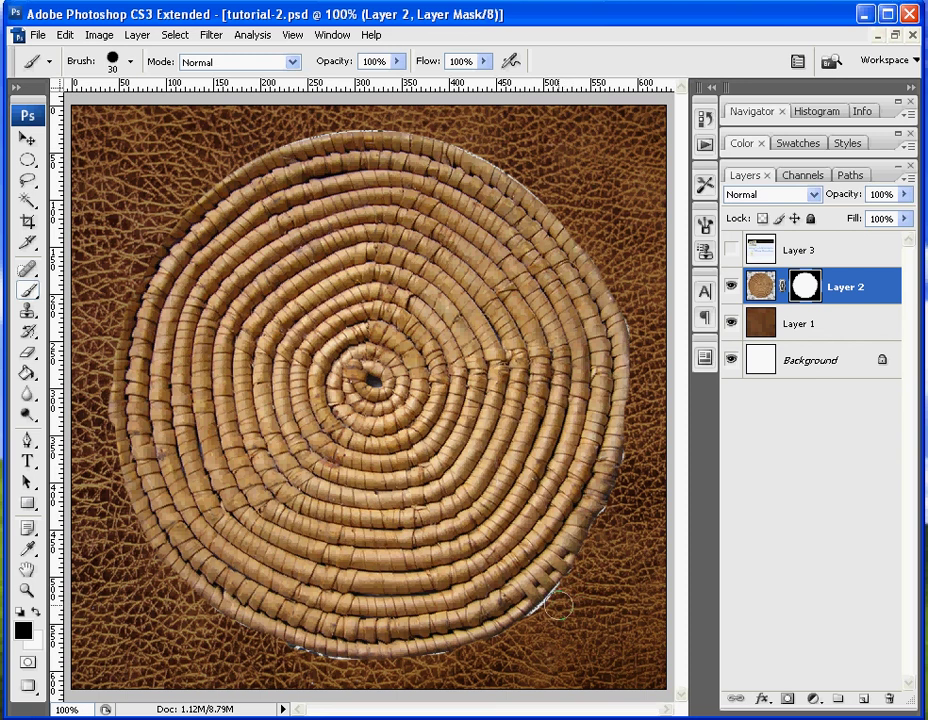
left_click(36, 613)
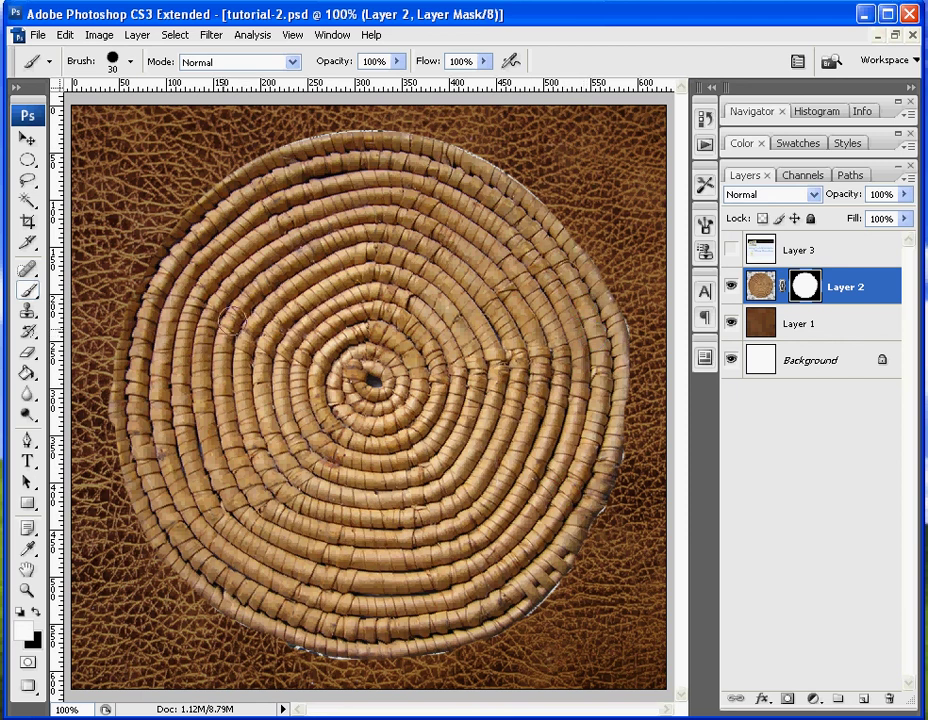
mouse_move(188, 235)
left_mouse_down()
mouse_move(141, 321)
mouse_move(124, 408)
left_mouse_up()
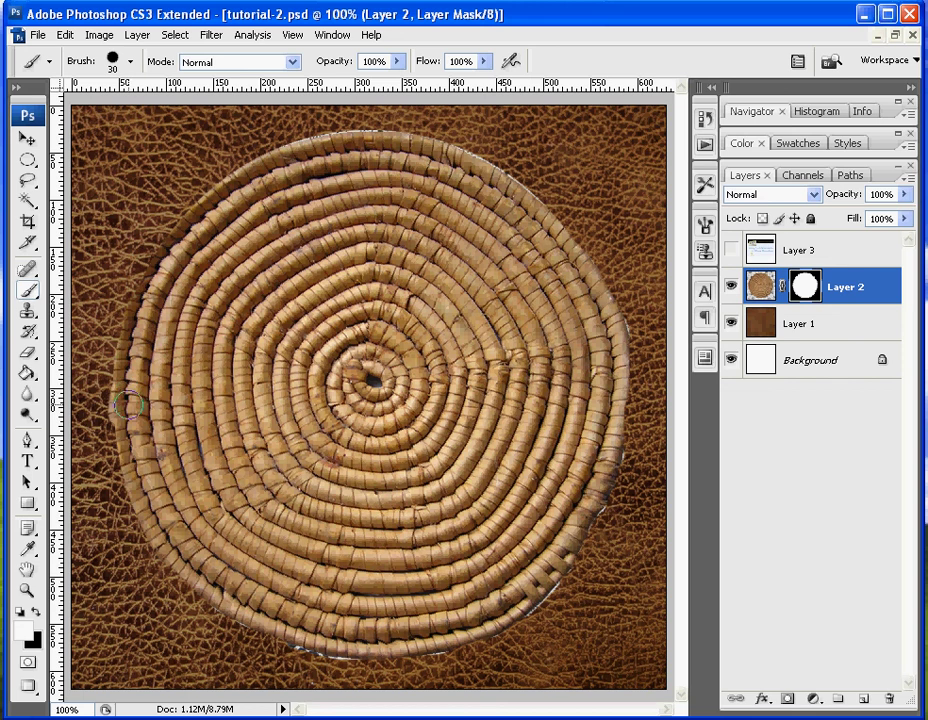